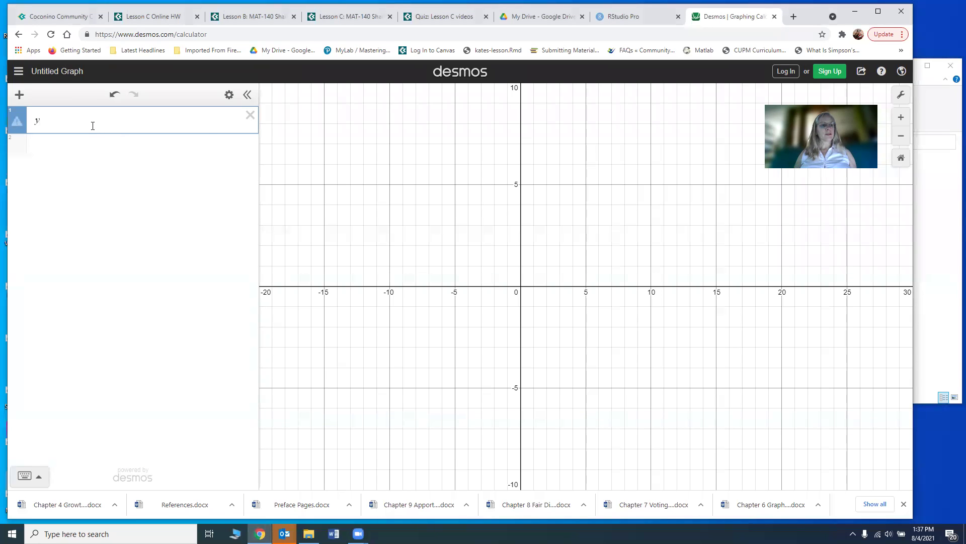
- Graph the first function as y₁ equal to the cube root of 27 − 15x
type("y1 =")
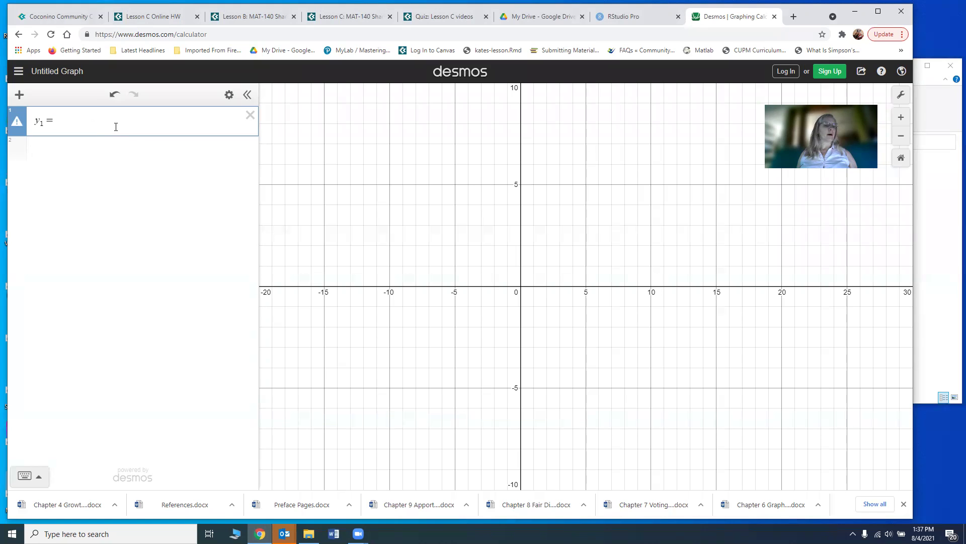
left_click(37, 482)
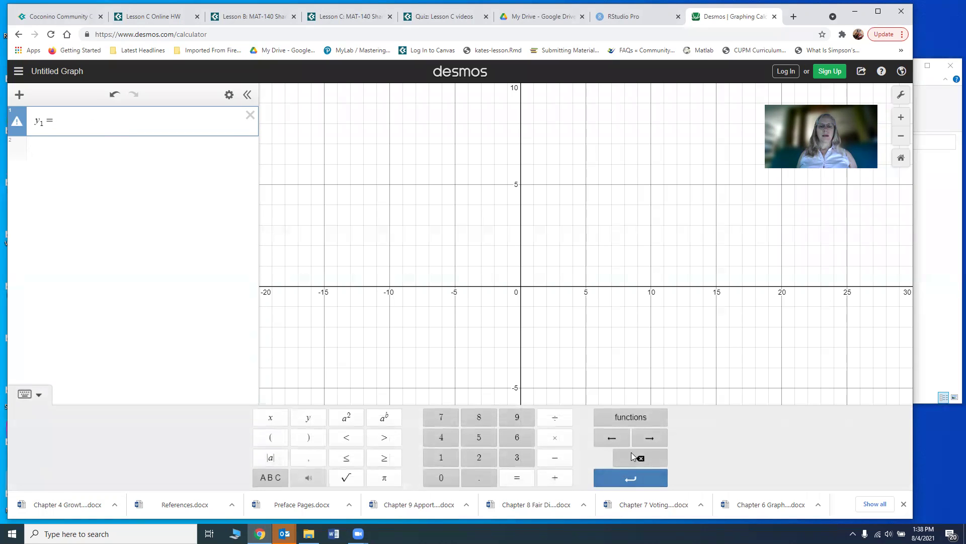
left_click(631, 422)
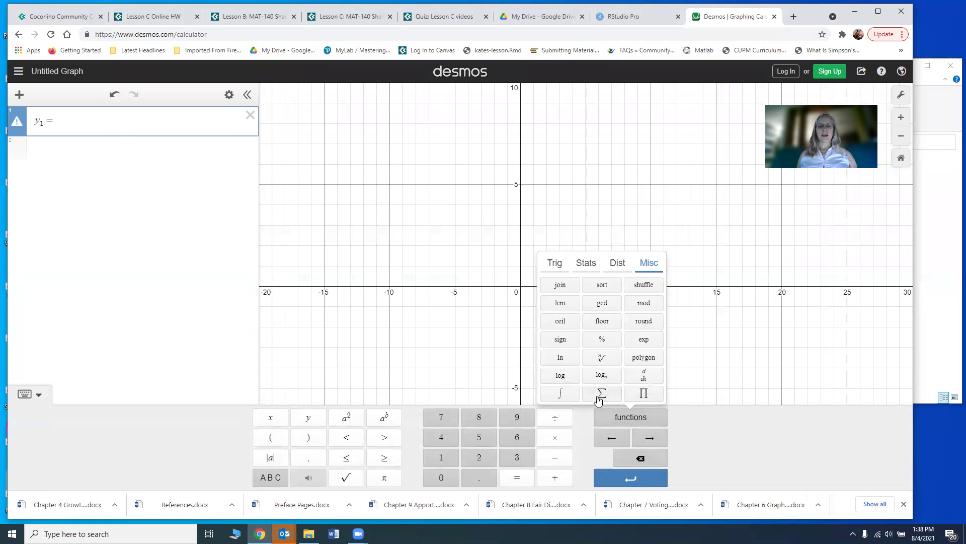
left_click(599, 360)
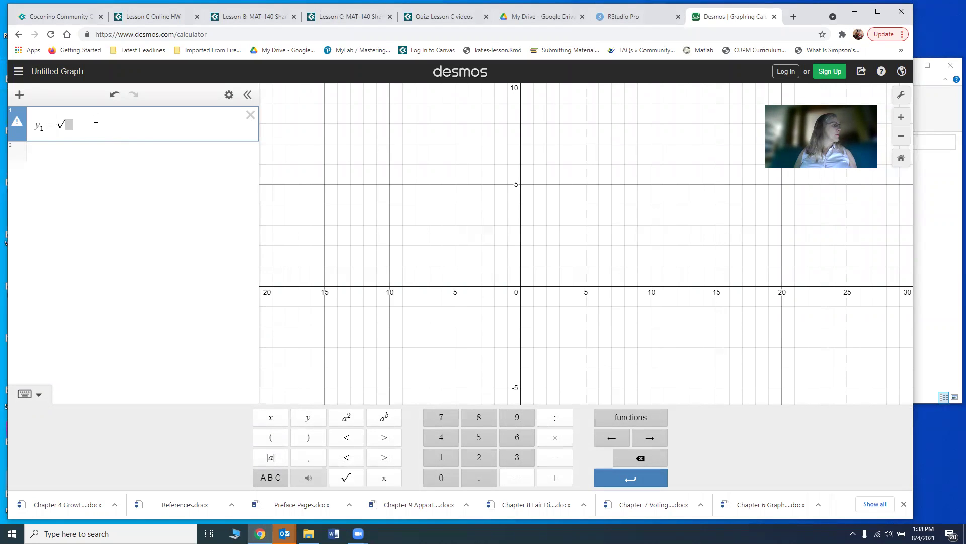
type("3")
key("Right")
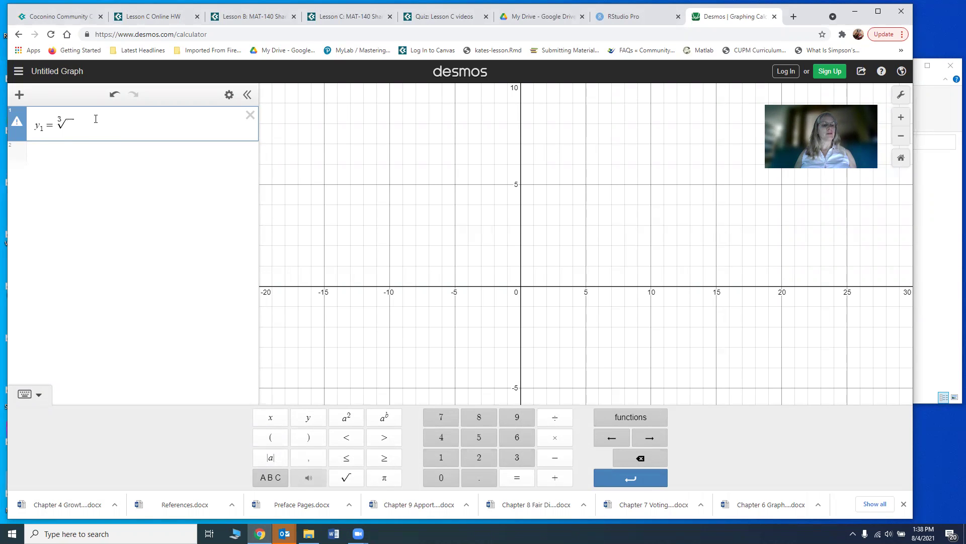
type("27")
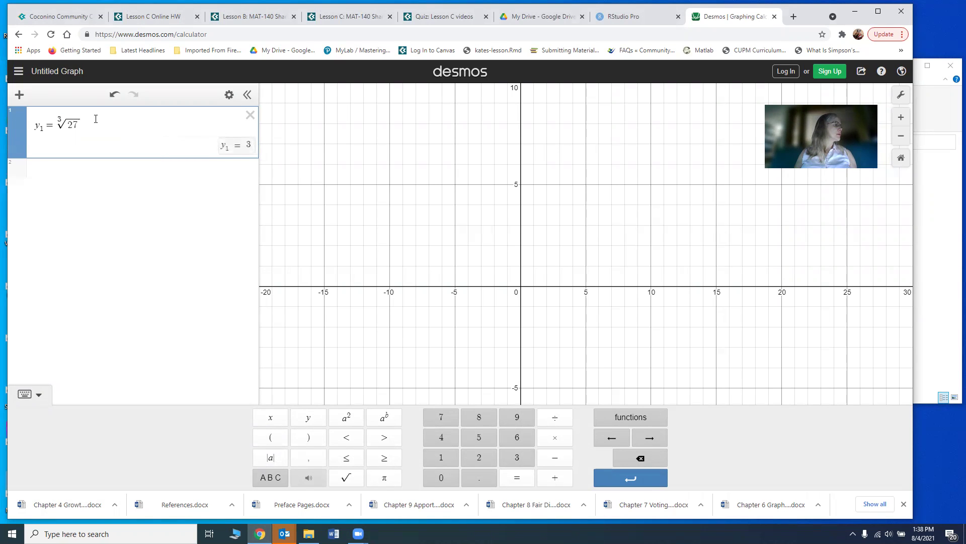
type("-15x")
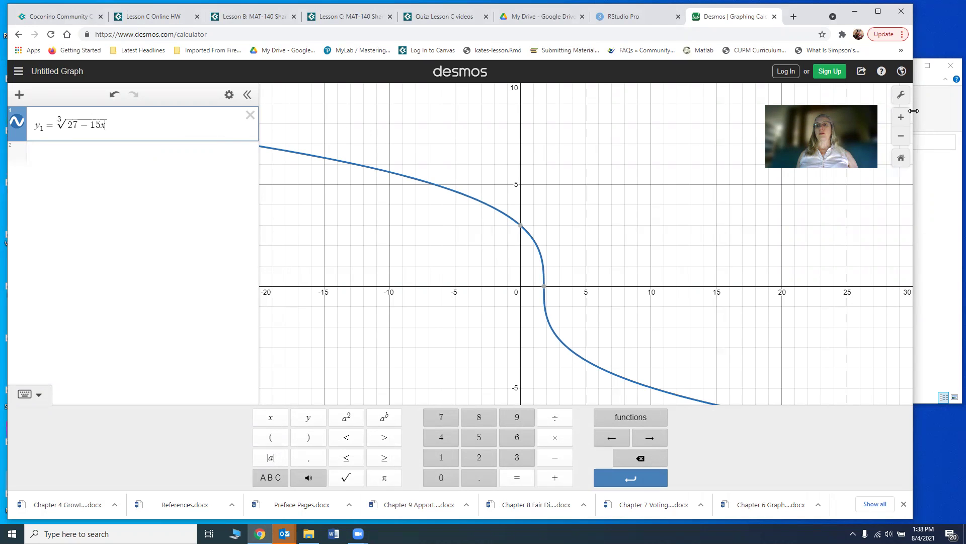
- Set the graph's x-axis range to run from −100 to 100
left_click(901, 95)
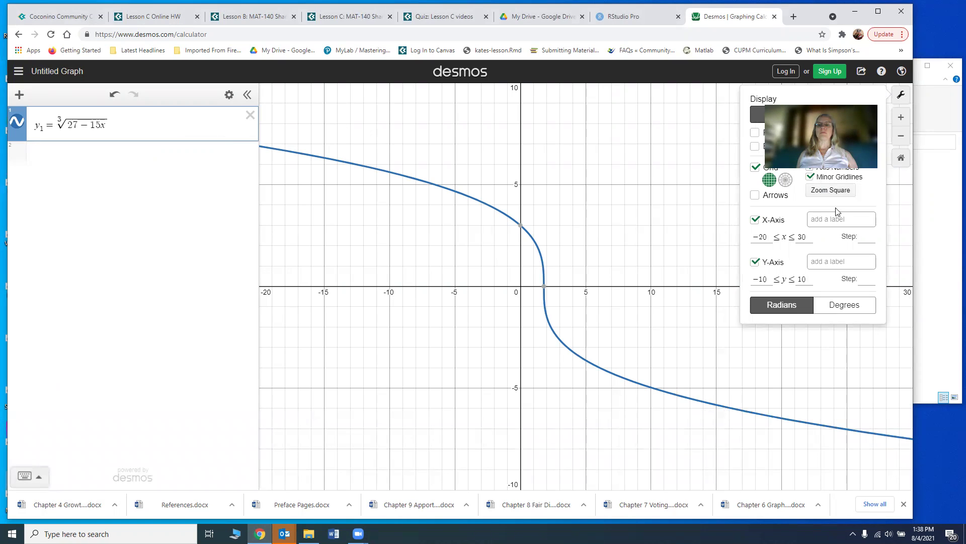
left_click(766, 240)
key("BackSpace")
key("BackSpace")
key("BackSpace")
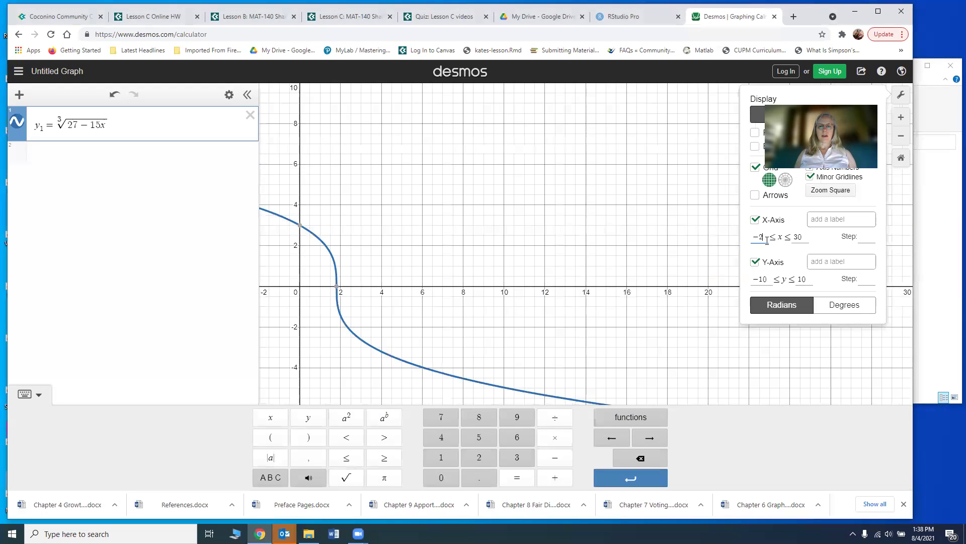
type("1")
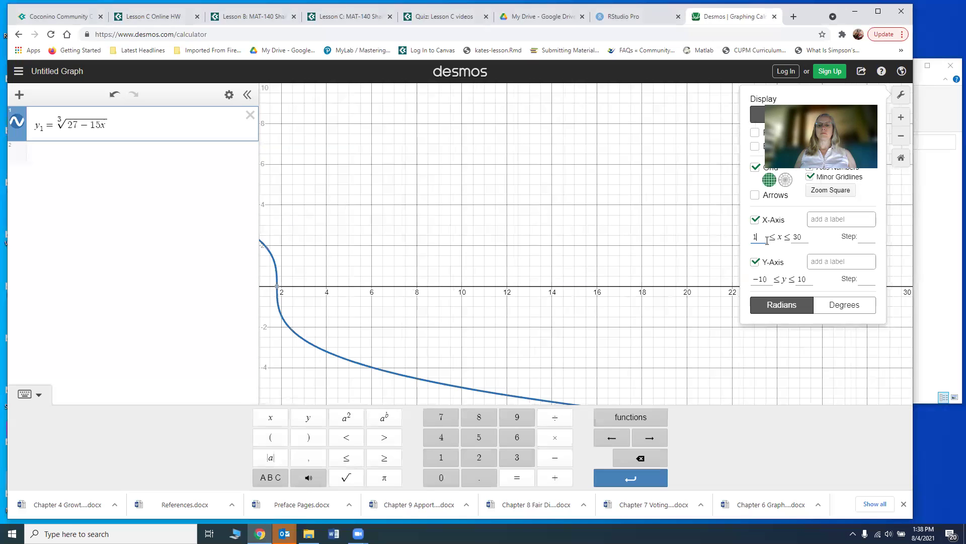
type("00")
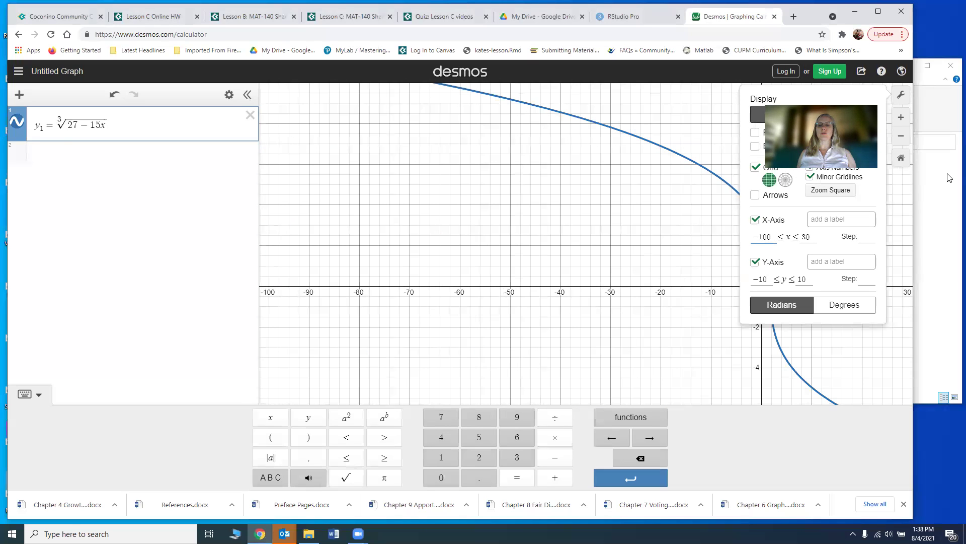
left_click(803, 237)
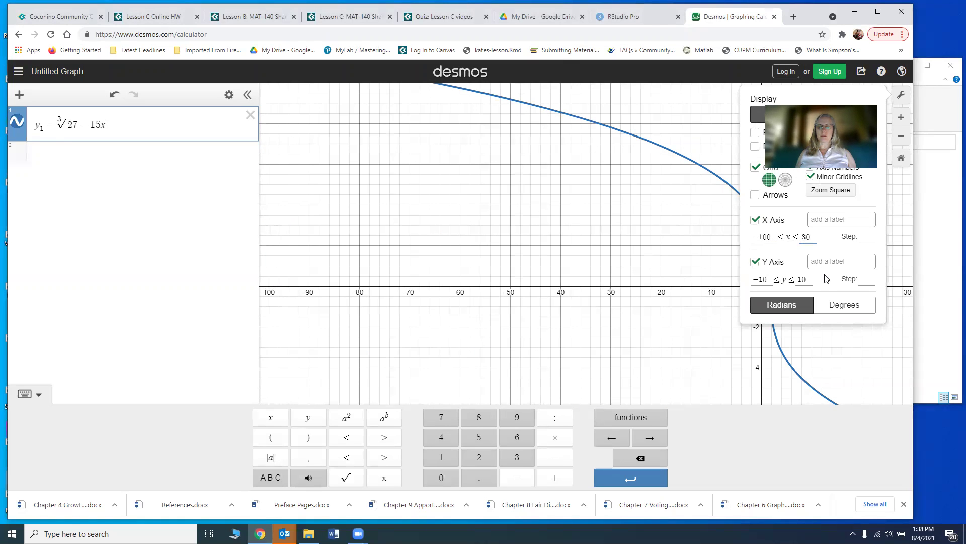
key("BackSpace")
type("100")
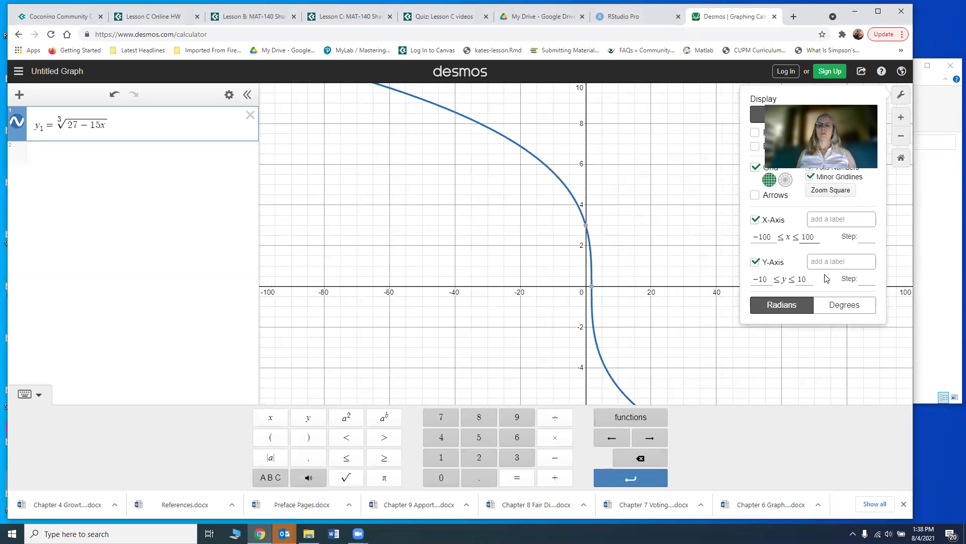
- Set the graph's y-axis range to run from −100 to 100 and close the graph settings
left_click(768, 278)
type("0")
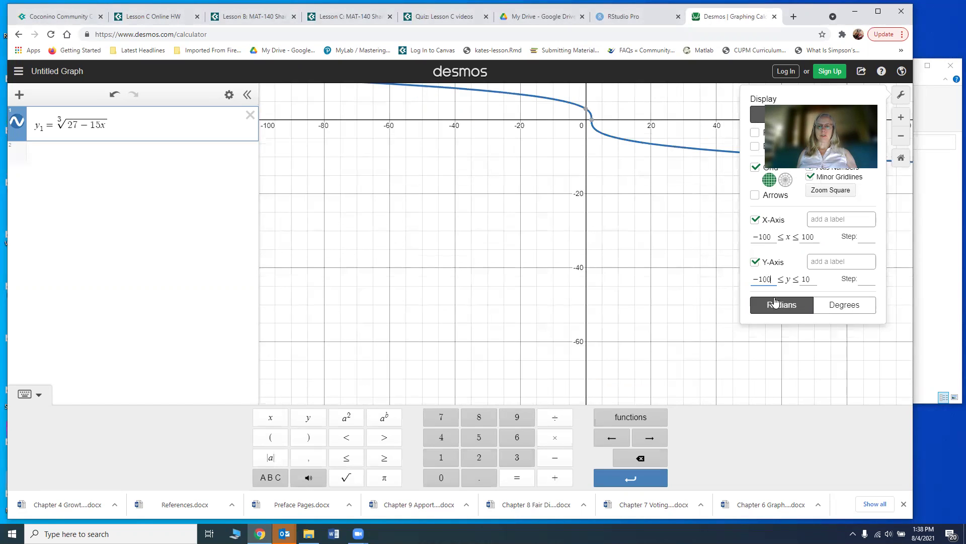
left_click(811, 279)
type("0")
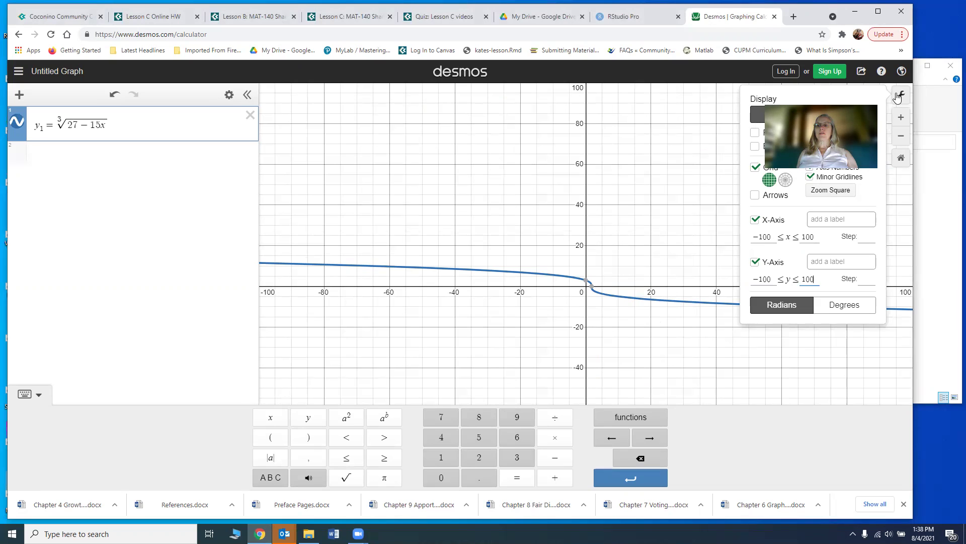
left_click(269, 267)
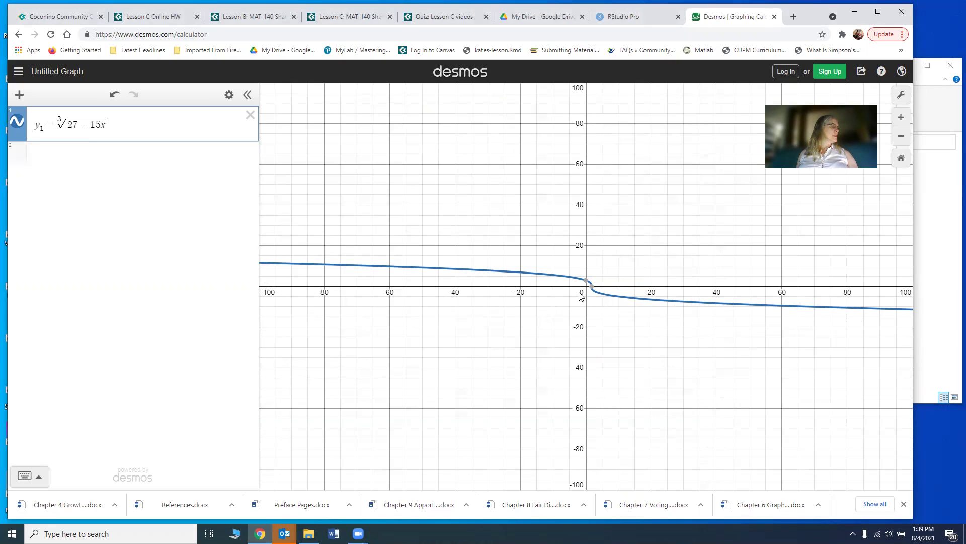
- Graph a second function as y₂ equal to the cube root of 2x − 10
mouse_move(586, 285)
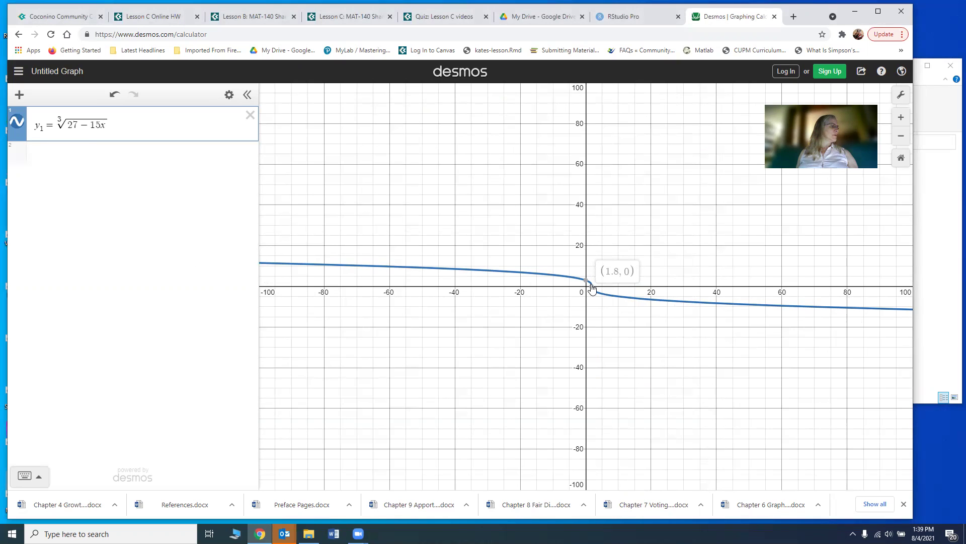
left_click(83, 153)
type("y_2 =")
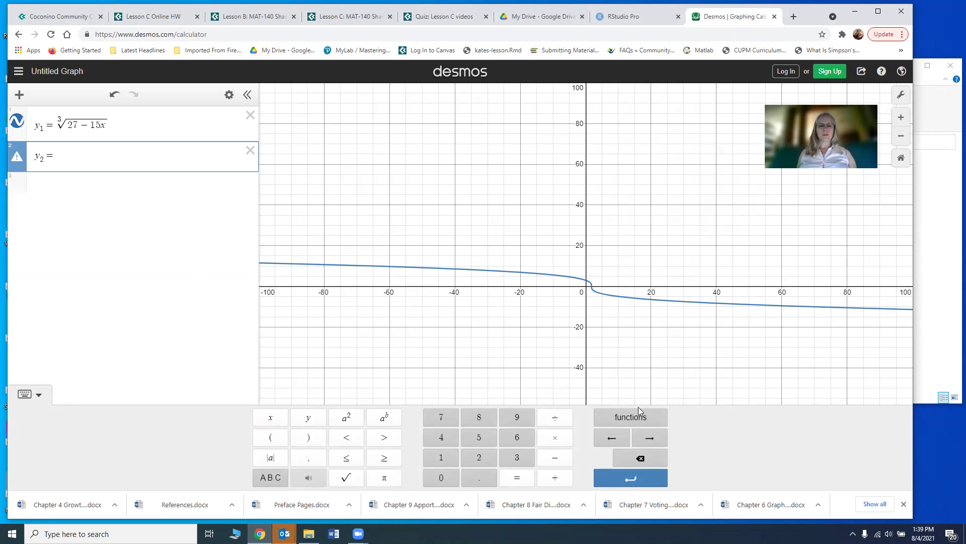
left_click(632, 424)
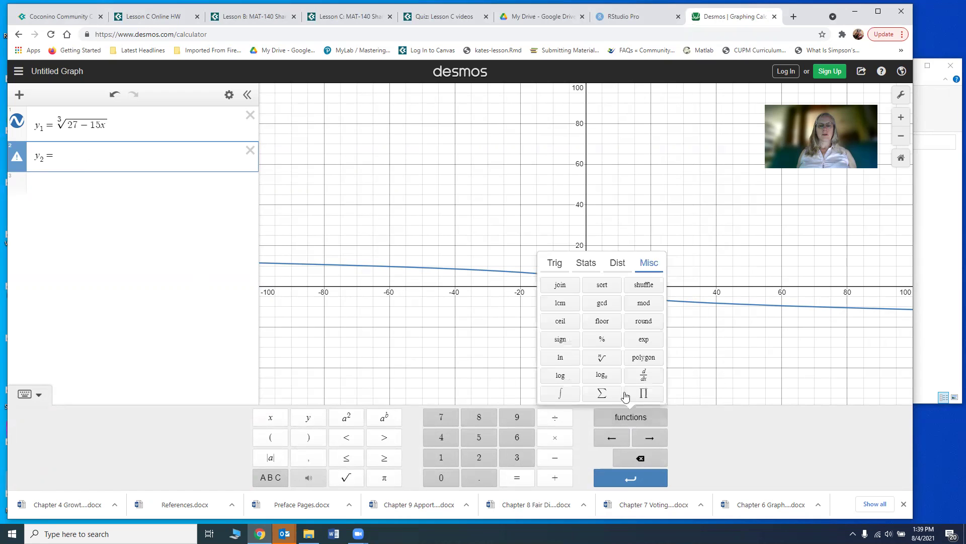
left_click(600, 361)
type("3√")
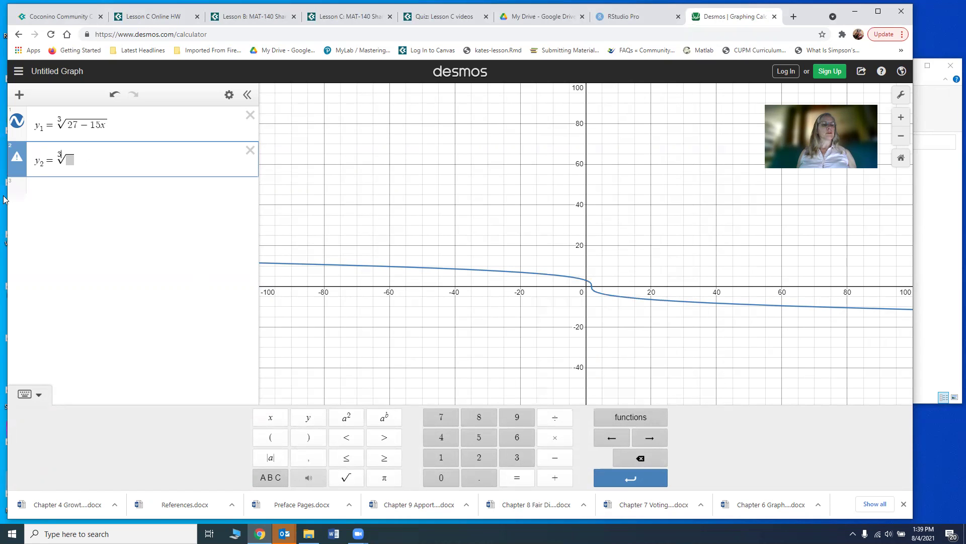
key("Right")
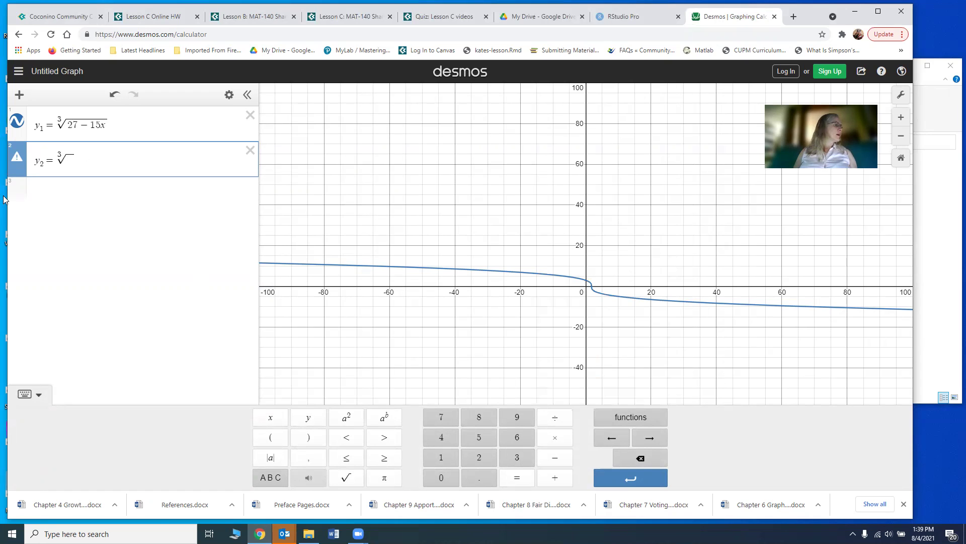
type("2")
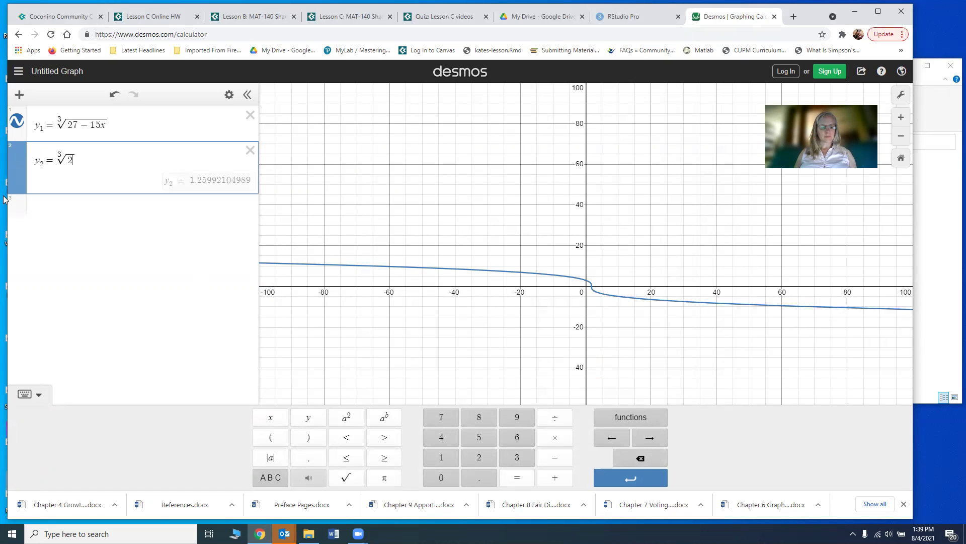
type("x-10")
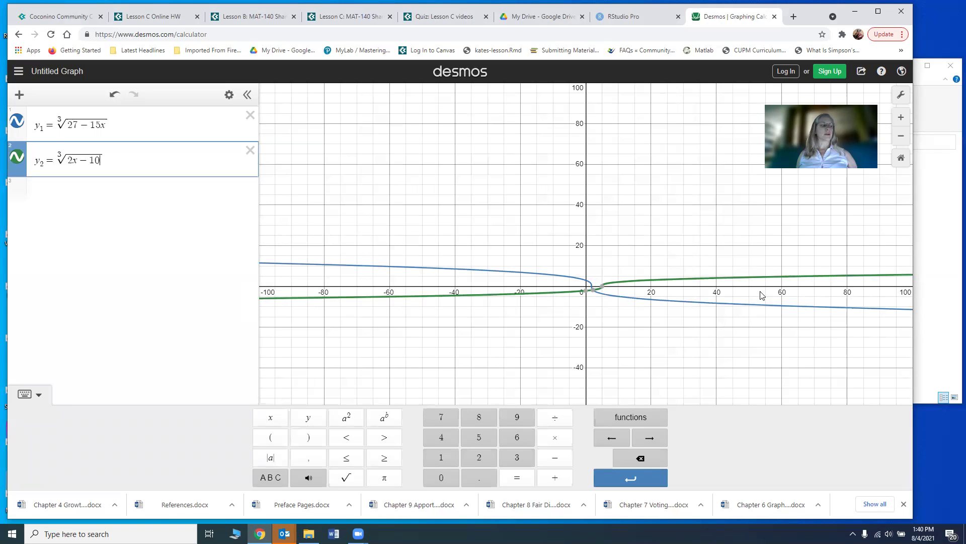
- Display the coordinates of the point where the two cube root curves intersect
left_click_drag(586, 294, 595, 291)
left_click(595, 293)
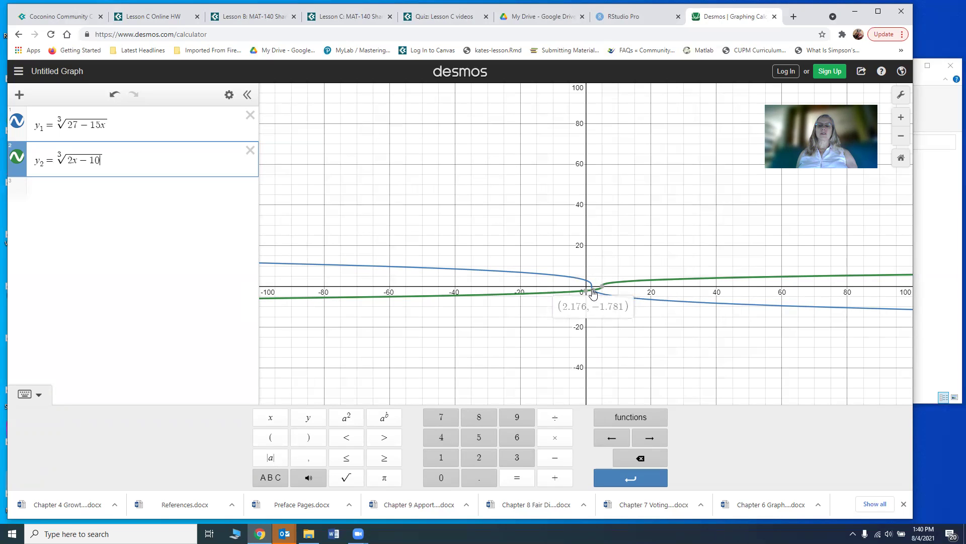